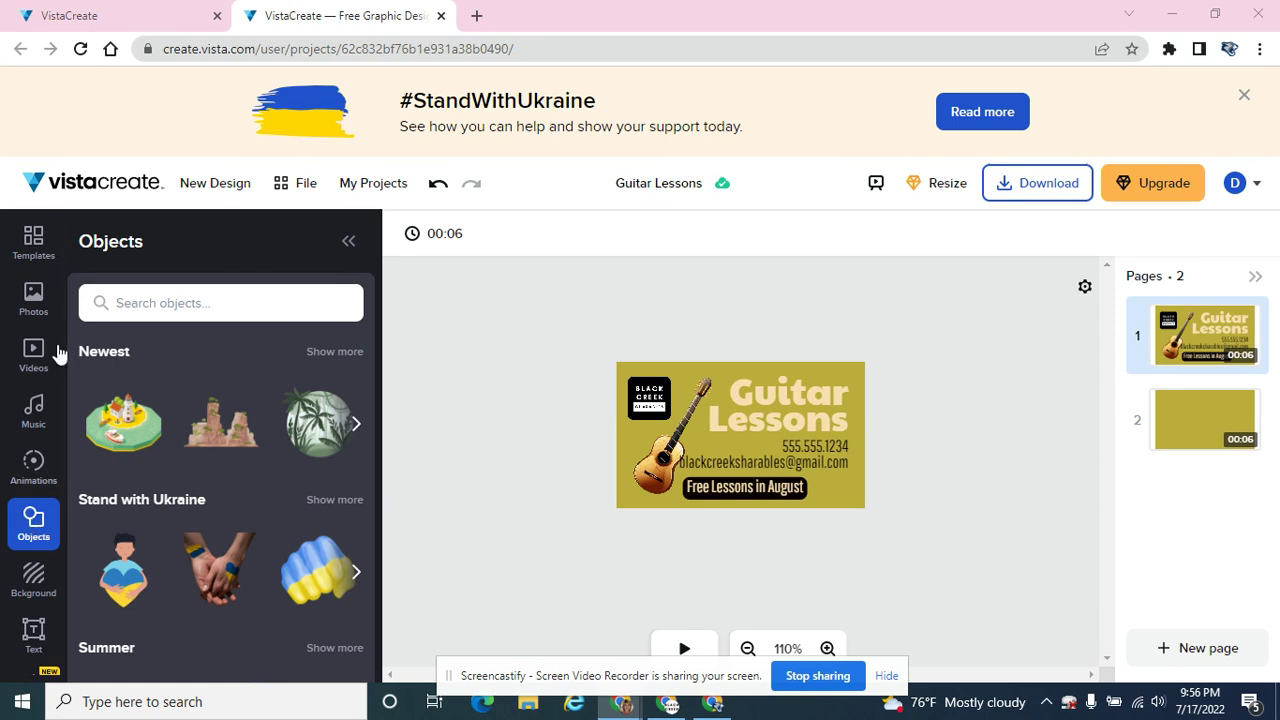
Search the Objects library for 'gradient'
click(163, 303)
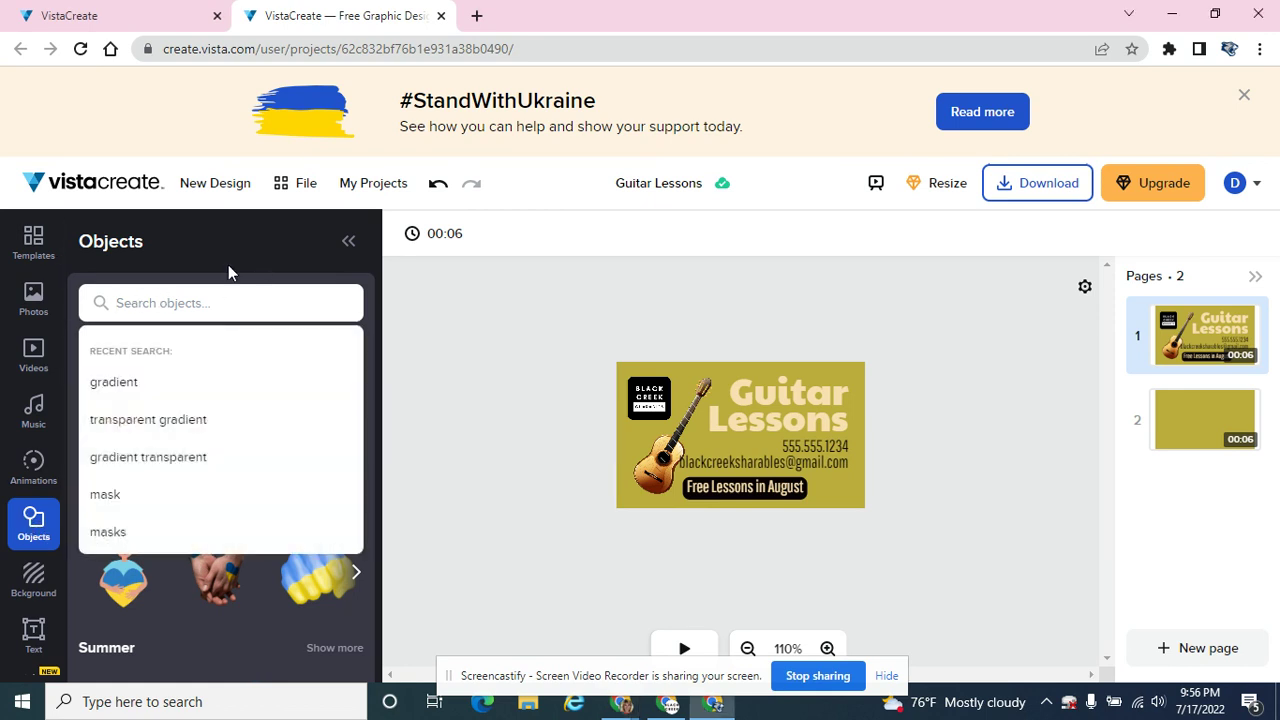
text(gradient)
key(Return)
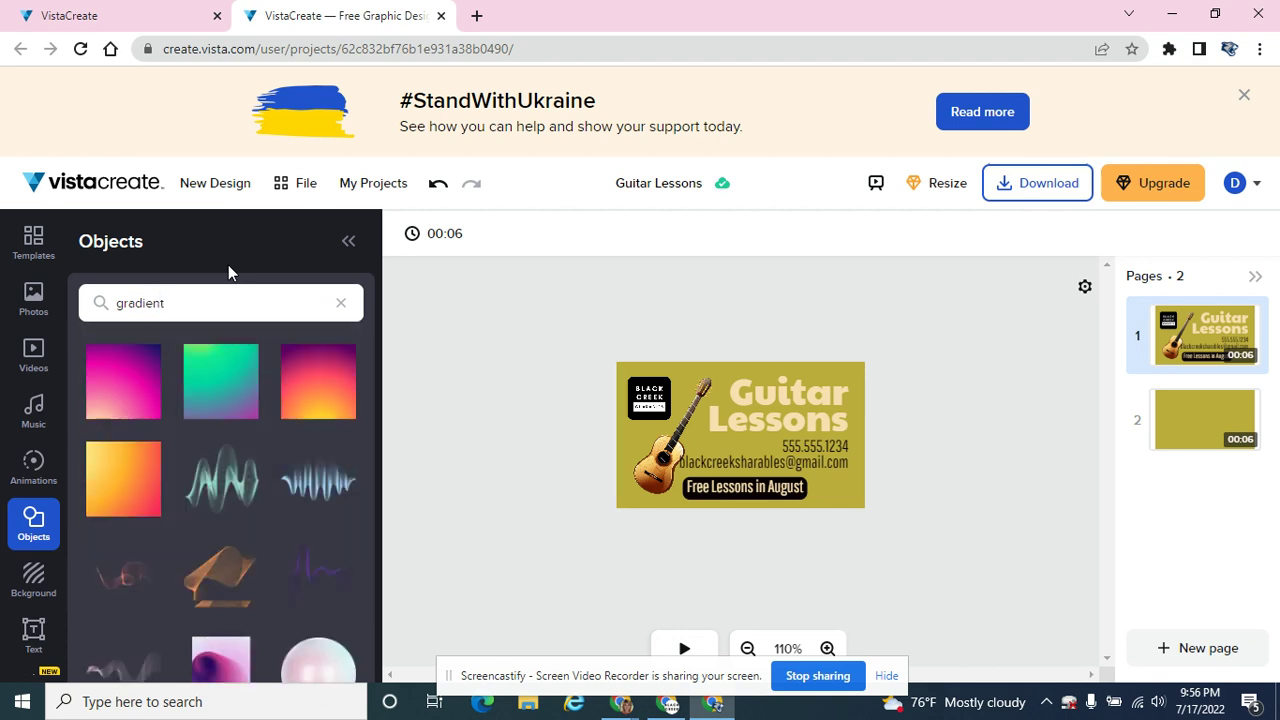
Add the pink gradient object and stretch it over the whole card
click(125, 386)
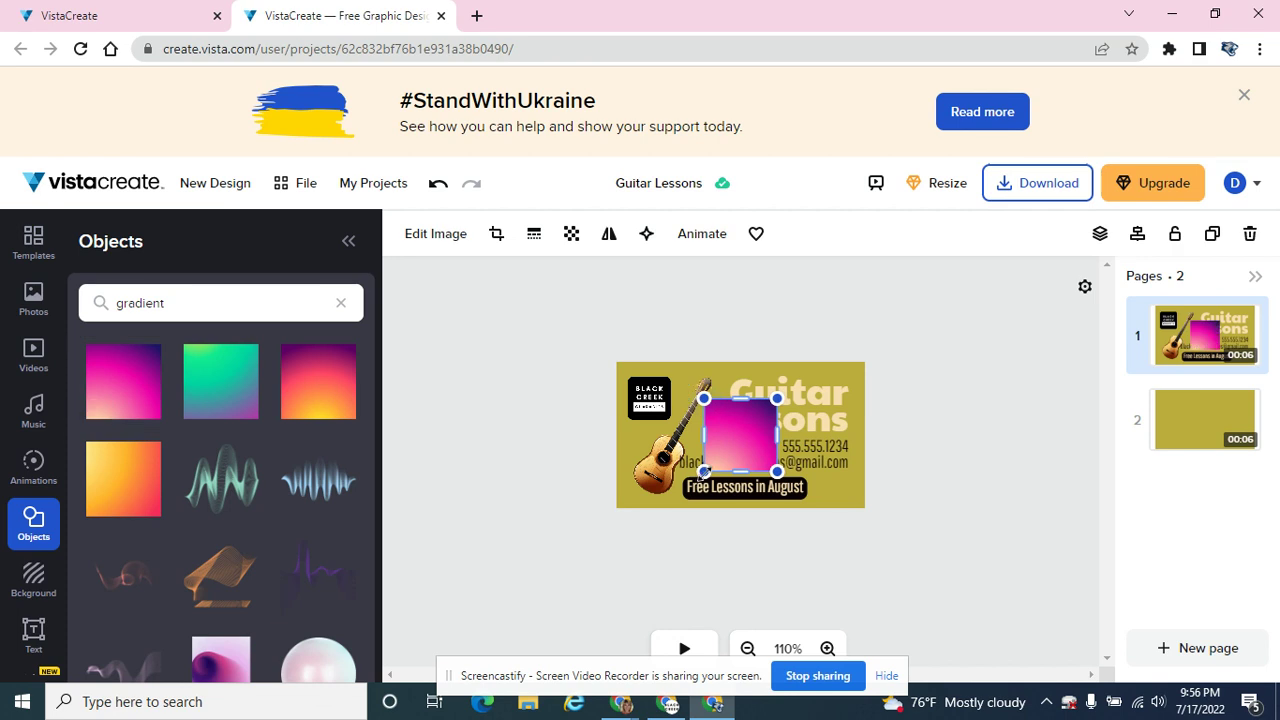
drag(704, 471, 604, 571)
drag(777, 398, 889, 340)
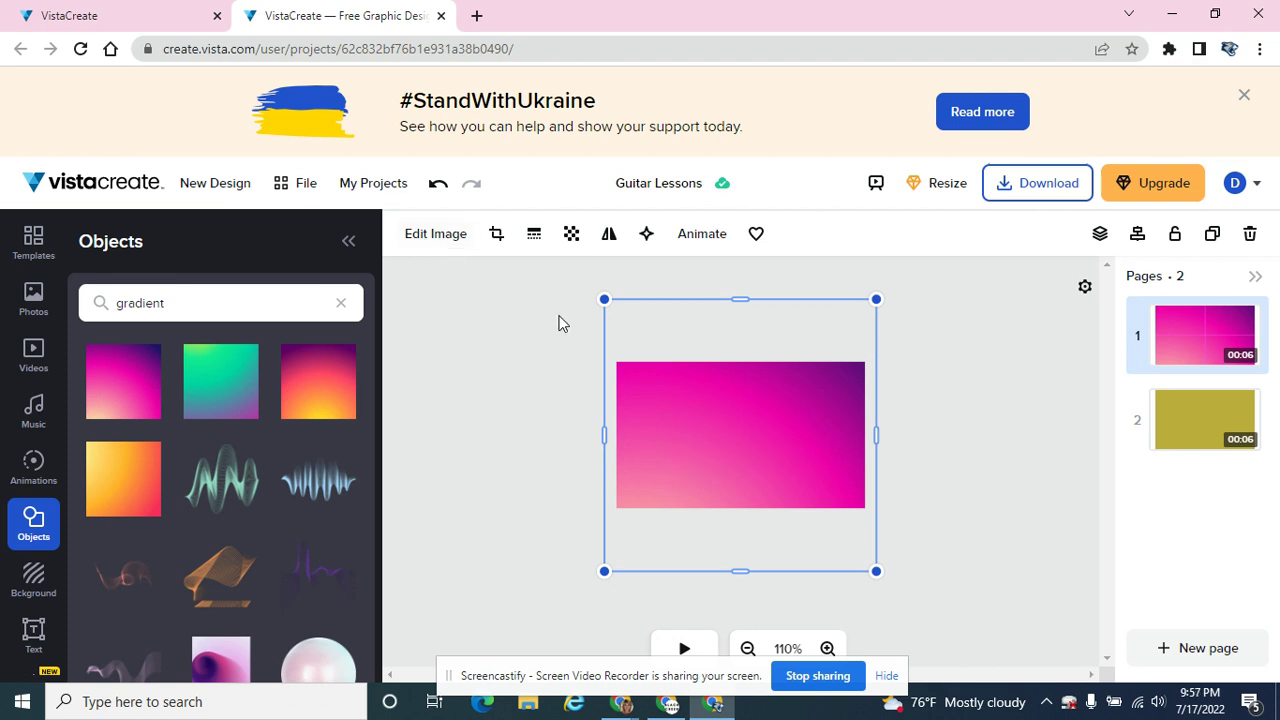
Delete the pink gradient and scroll further through the gradient results
key(Delete)
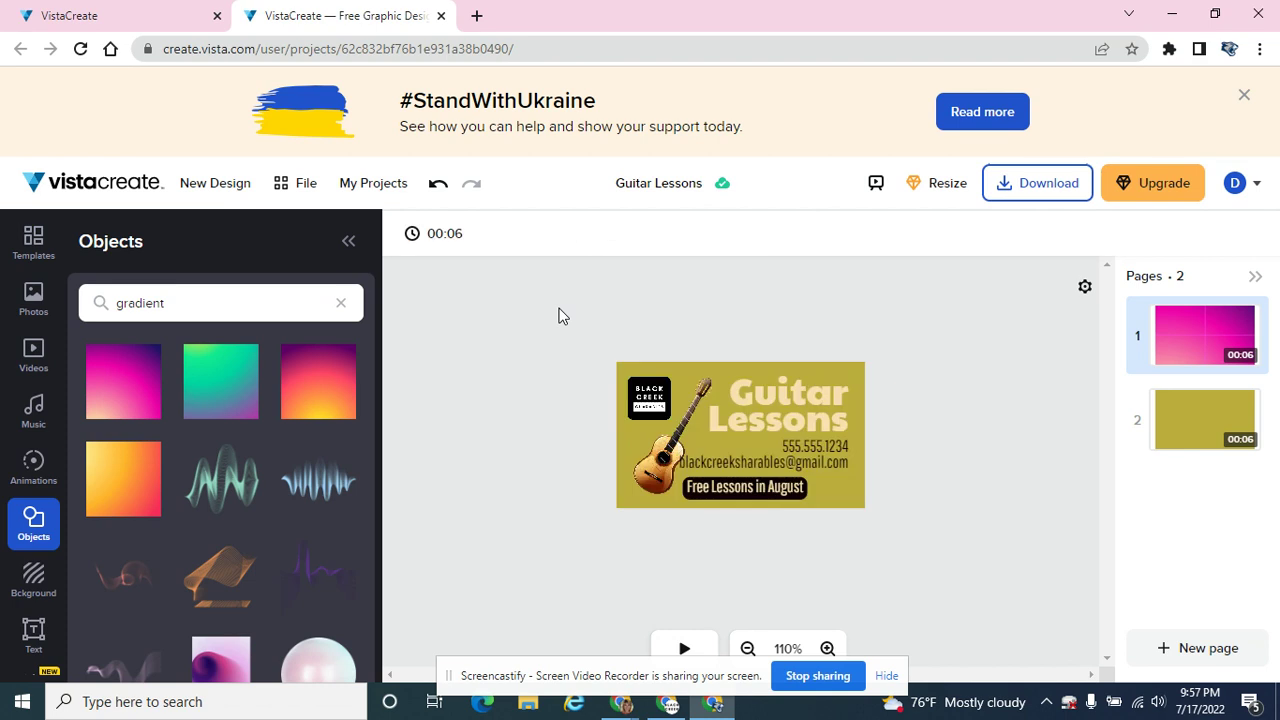
scroll(320, 432, down, 2)
scroll(320, 432, down, 2)
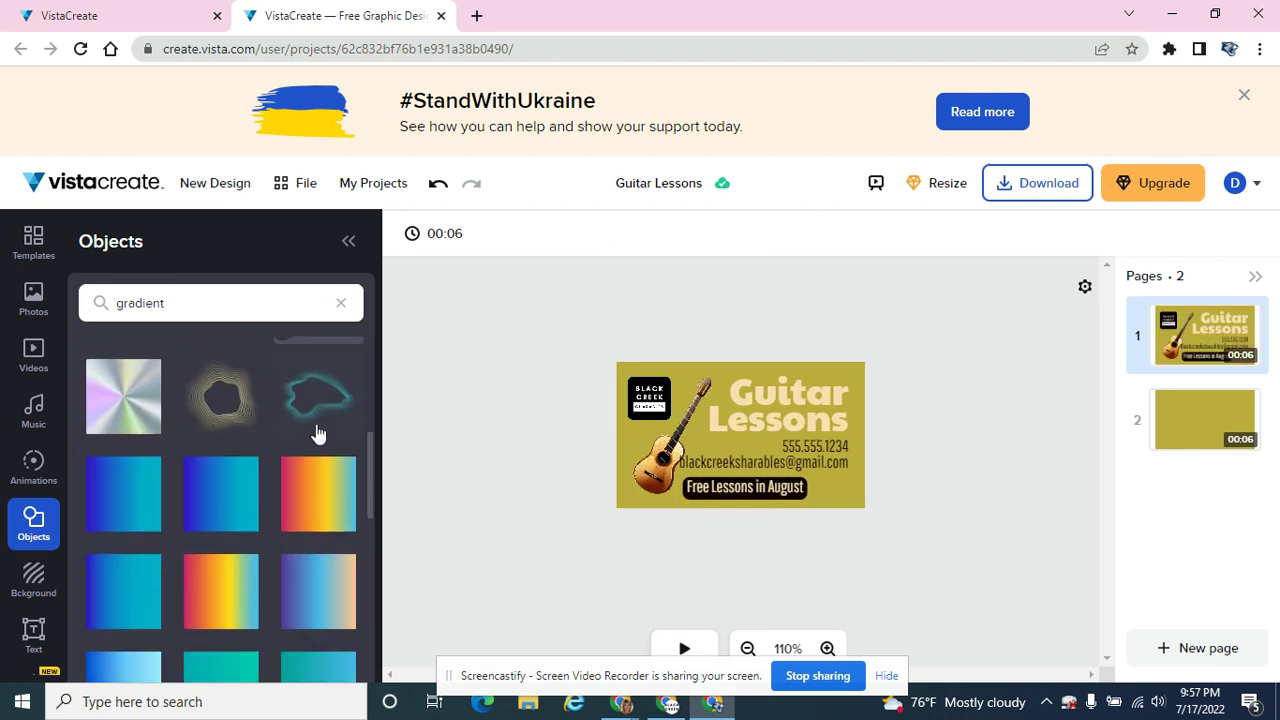
scroll(316, 432, down, 1)
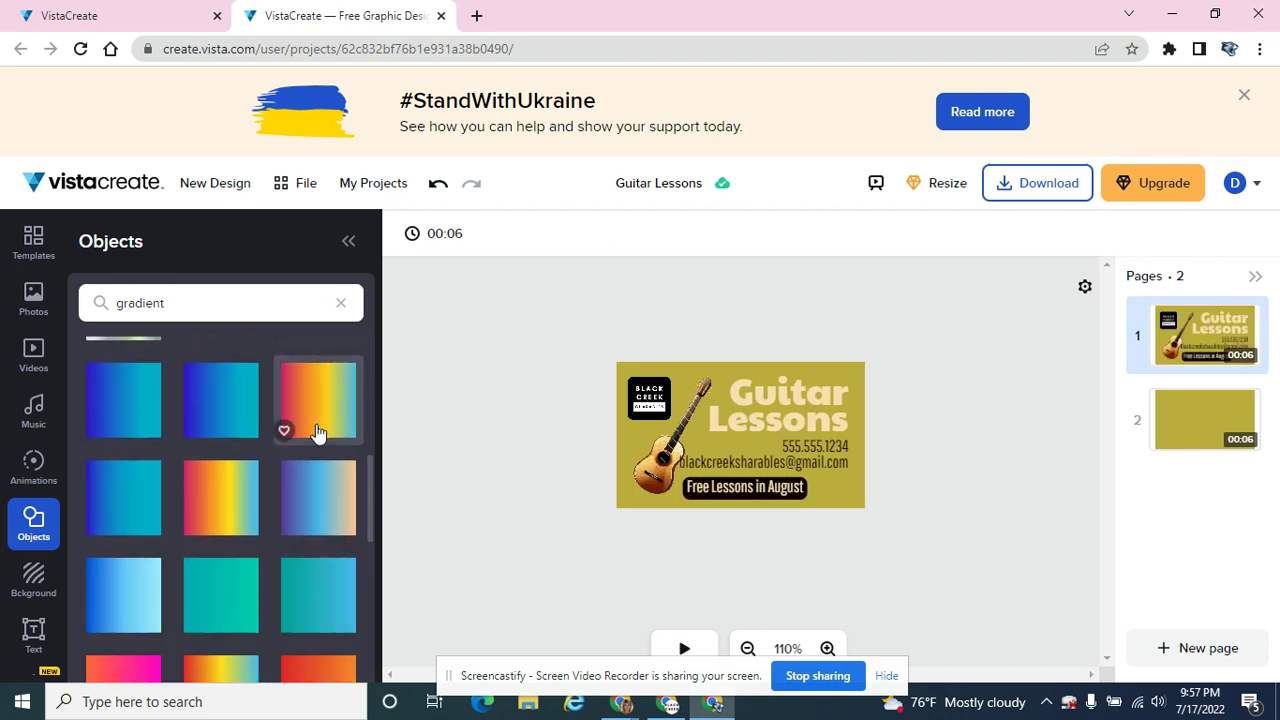
Try a rainbow gradient enlarged and rotated slightly, then delete it and keep browsing
click(232, 500)
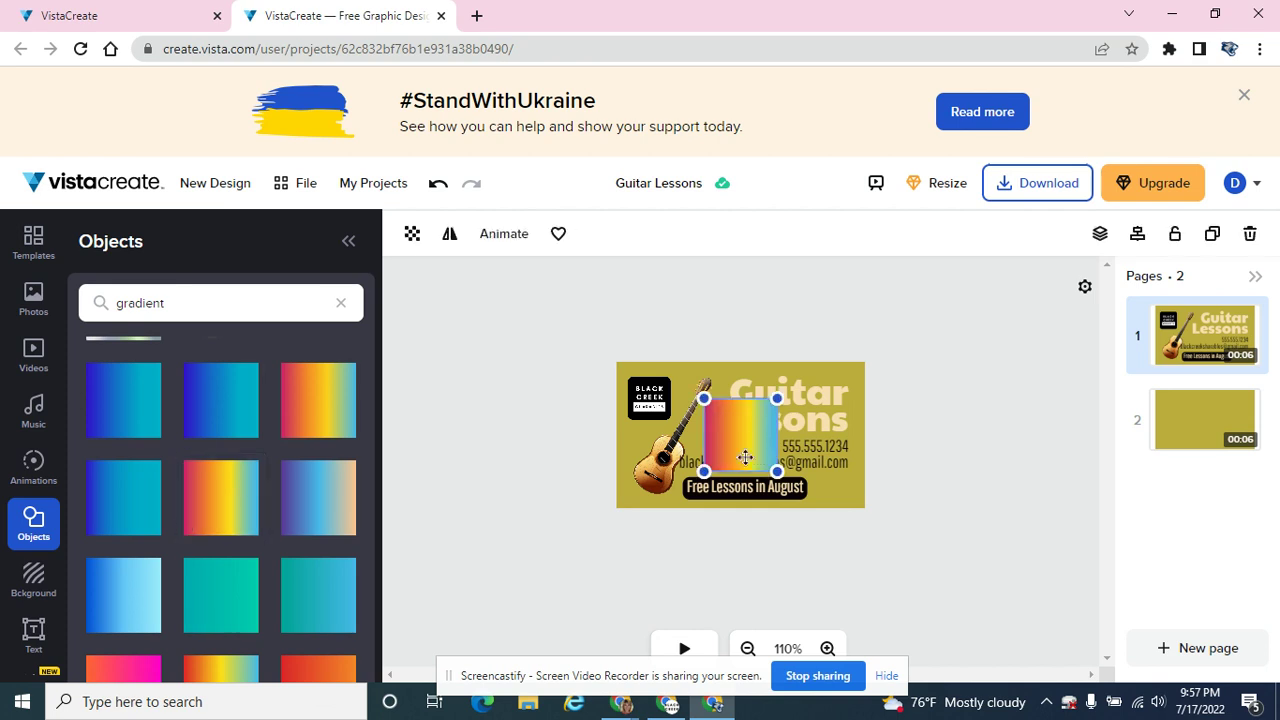
drag(702, 480, 560, 580)
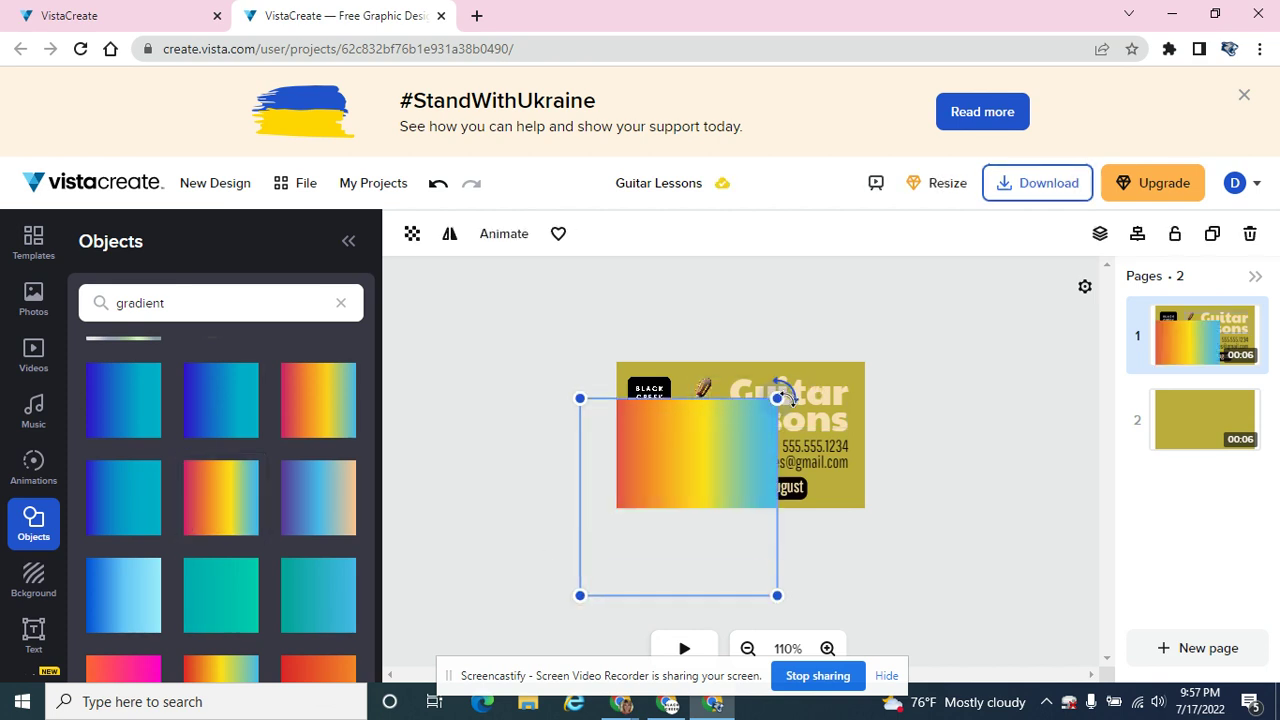
drag(790, 390, 843, 390)
key(Delete)
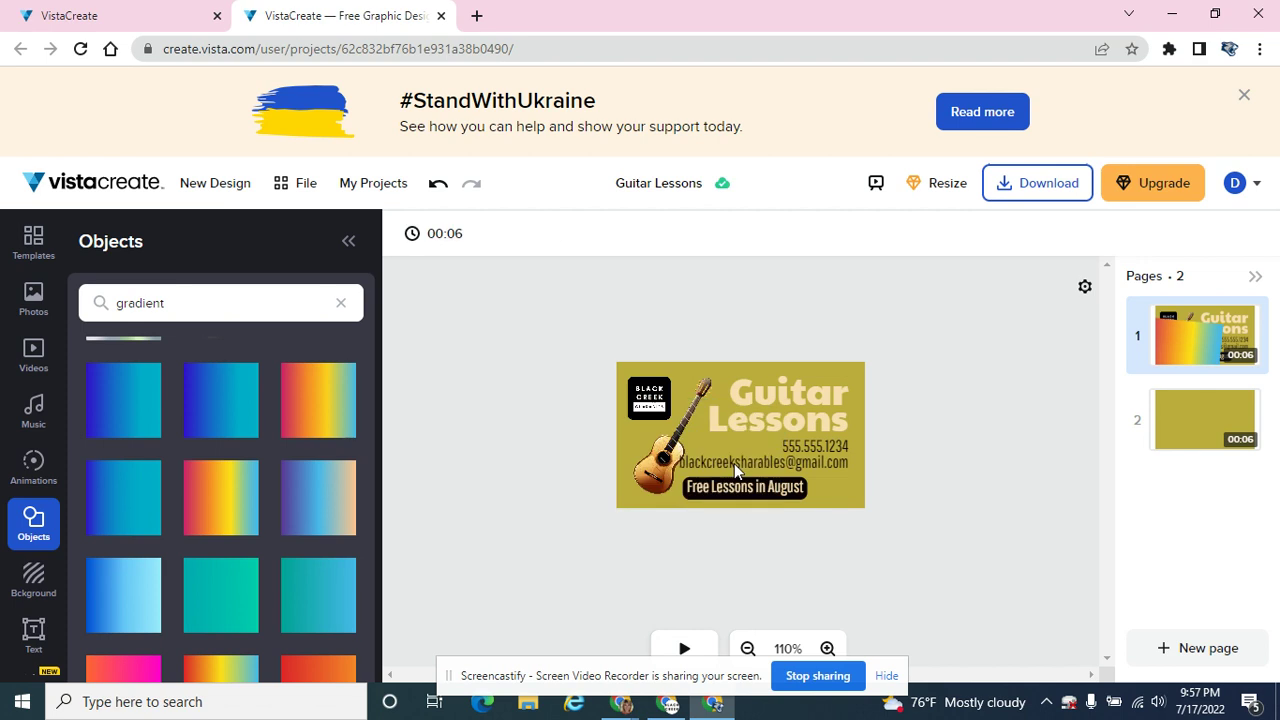
scroll(300, 580, down, 2)
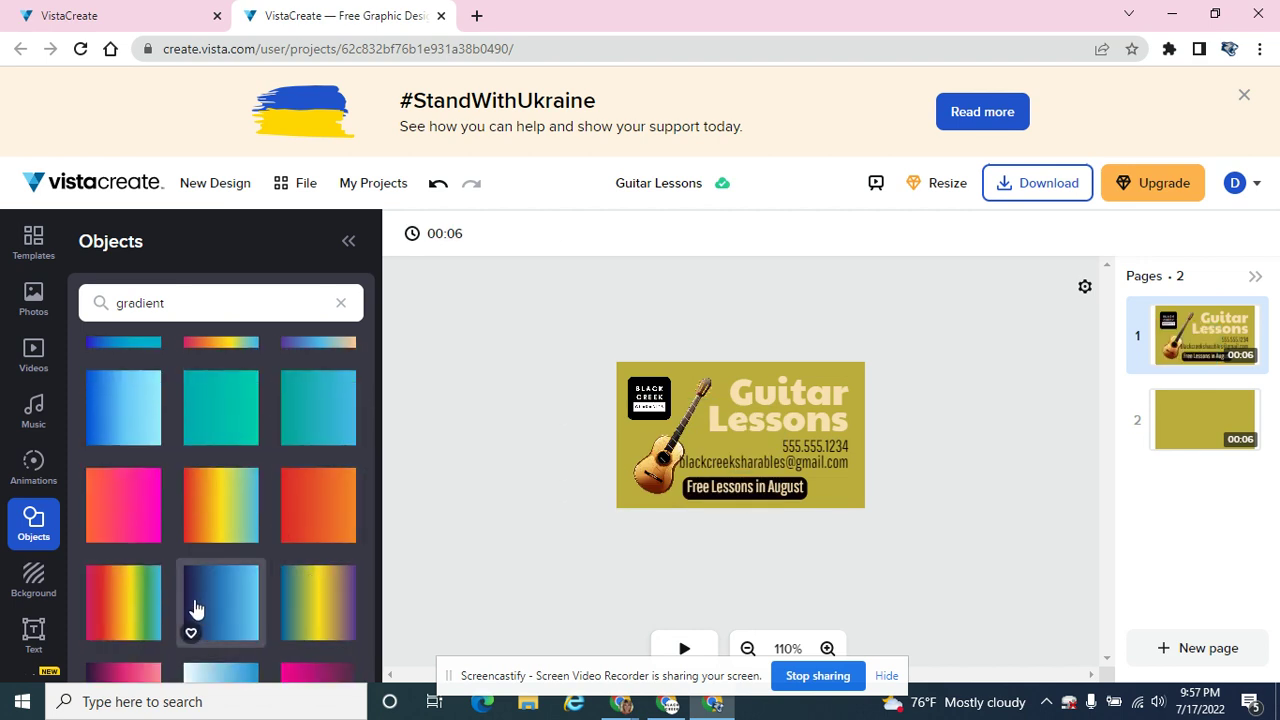
Add the red-orange gradient, stretch it across the card and snap it flush to the edges
click(318, 537)
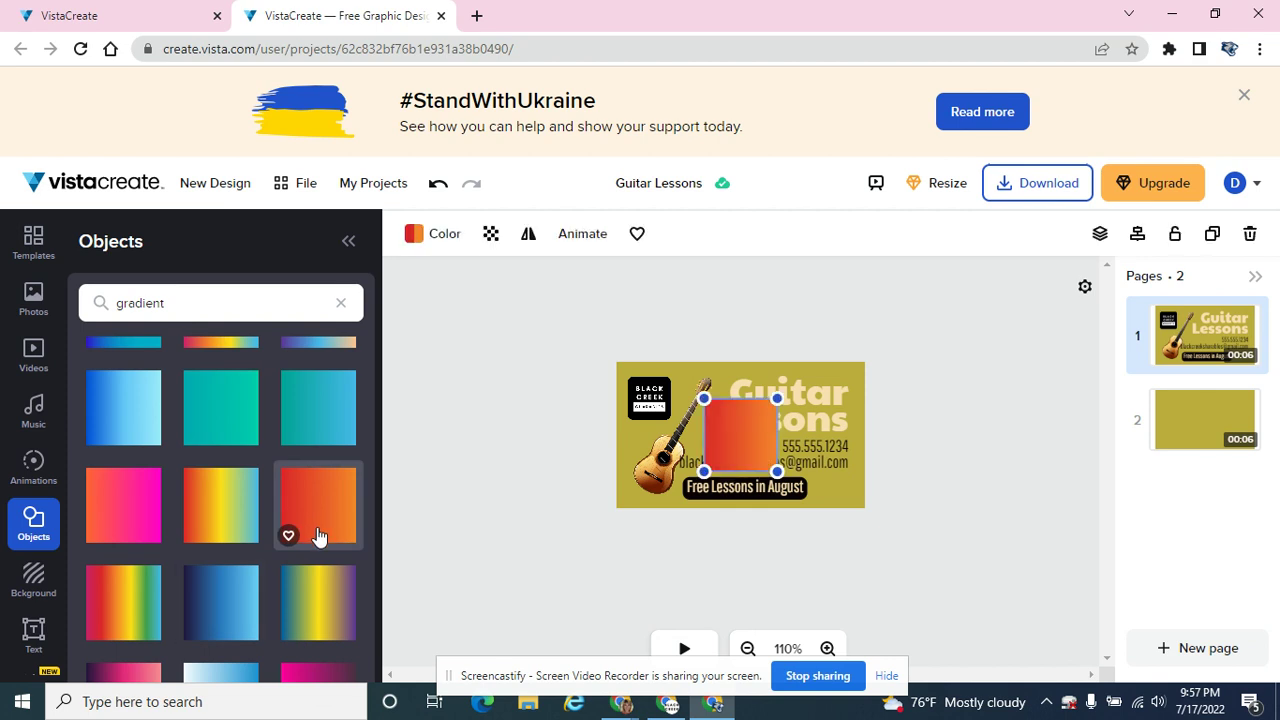
drag(705, 470, 592, 574)
drag(777, 398, 900, 351)
mouse_move(734, 403)
mouse_down()
mouse_move(763, 406)
mouse_move(751, 403)
mouse_up()
click(989, 406)
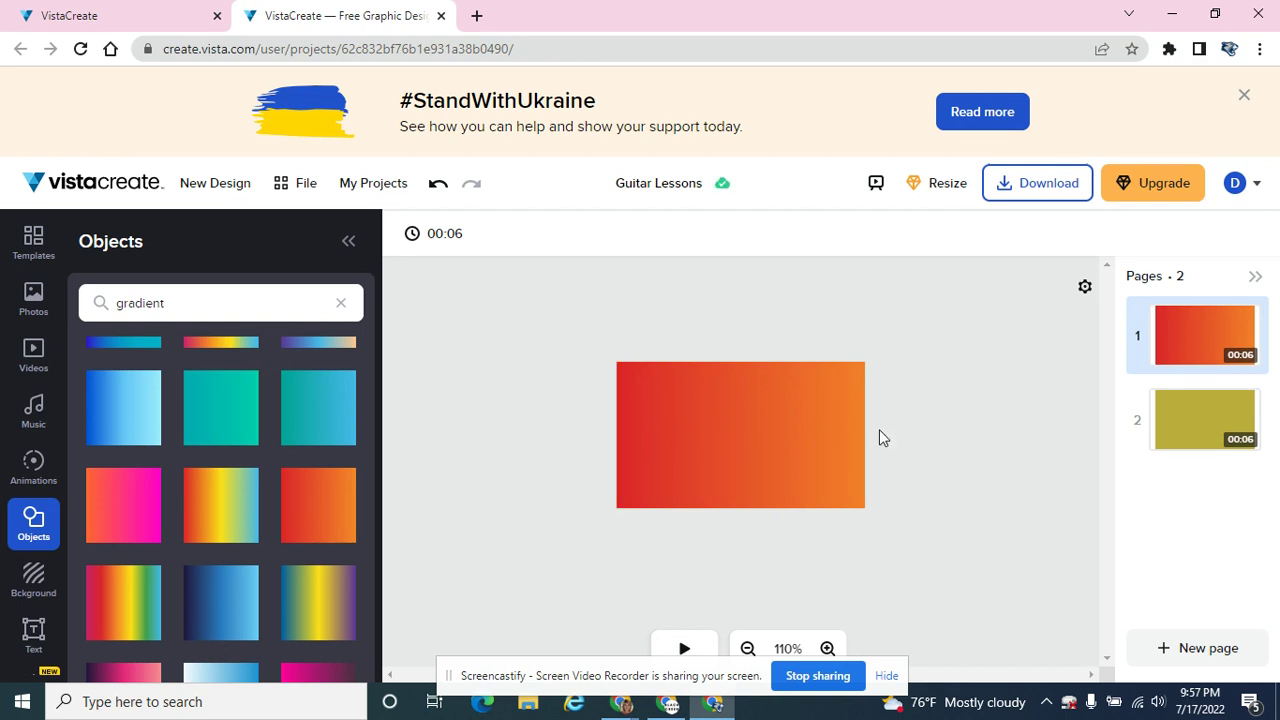
click(748, 426)
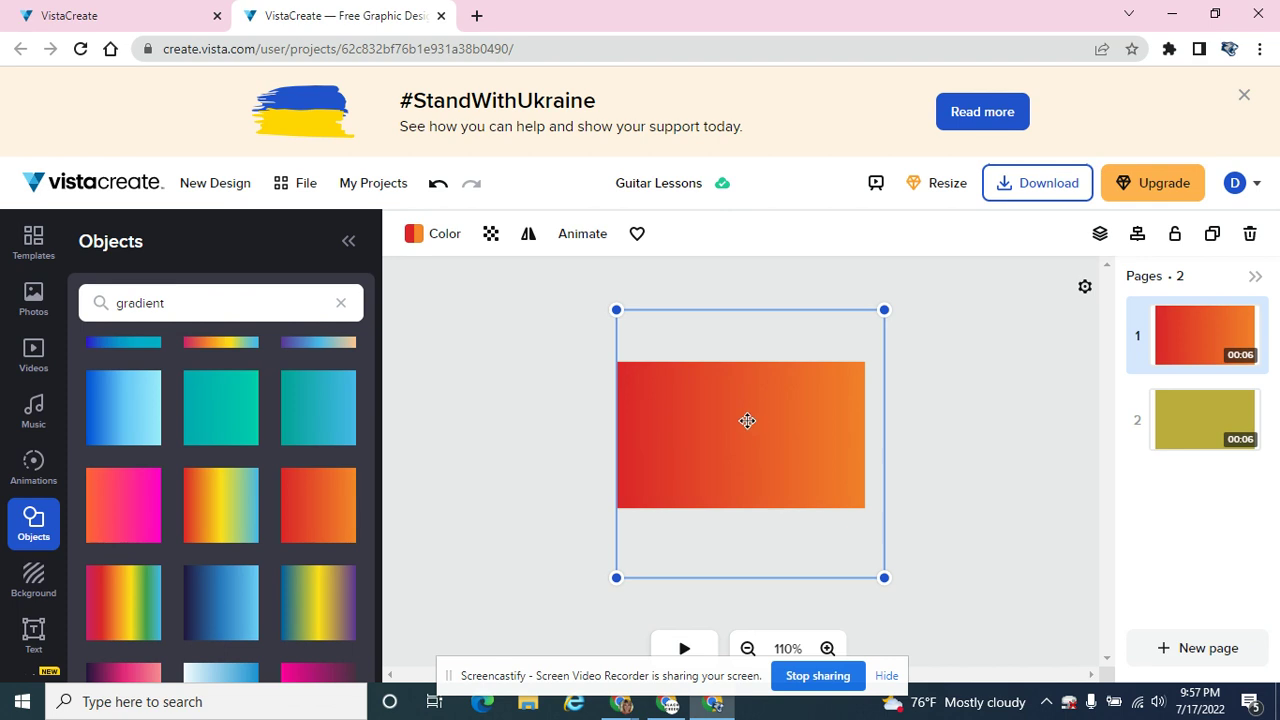
Change the gradient's red end to a deep navy (#1B0B51)
click(411, 240)
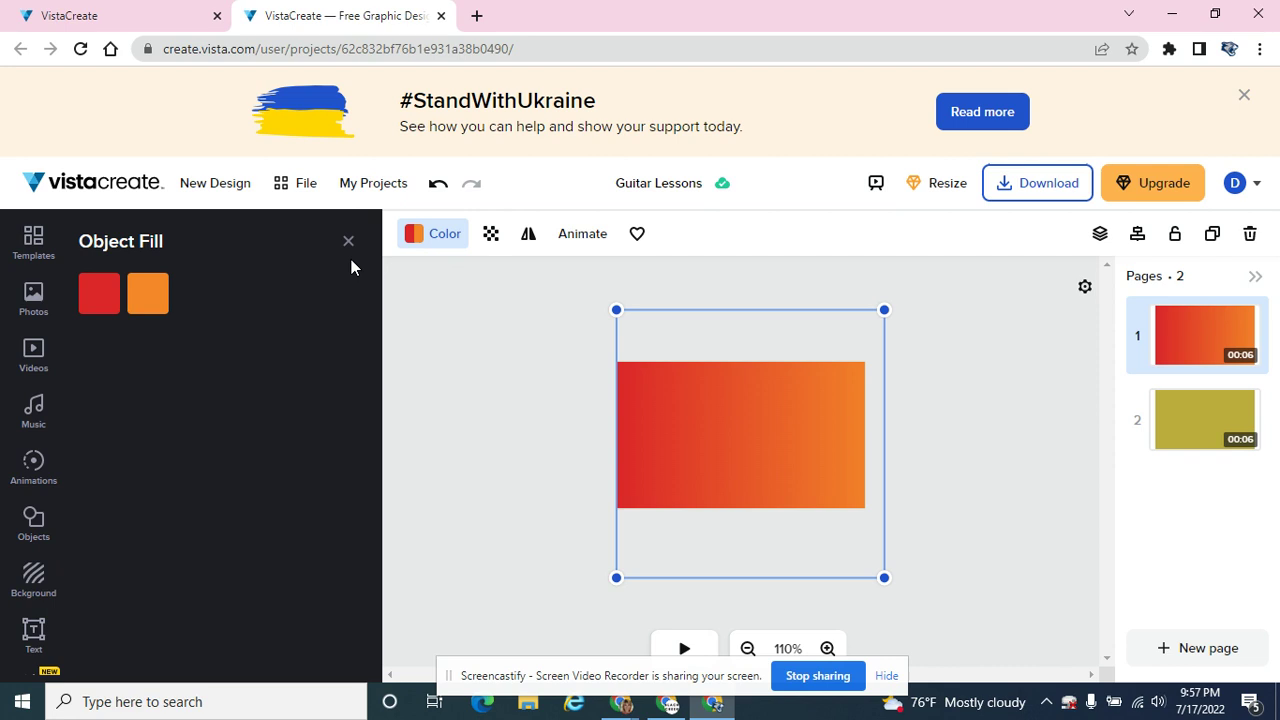
click(101, 298)
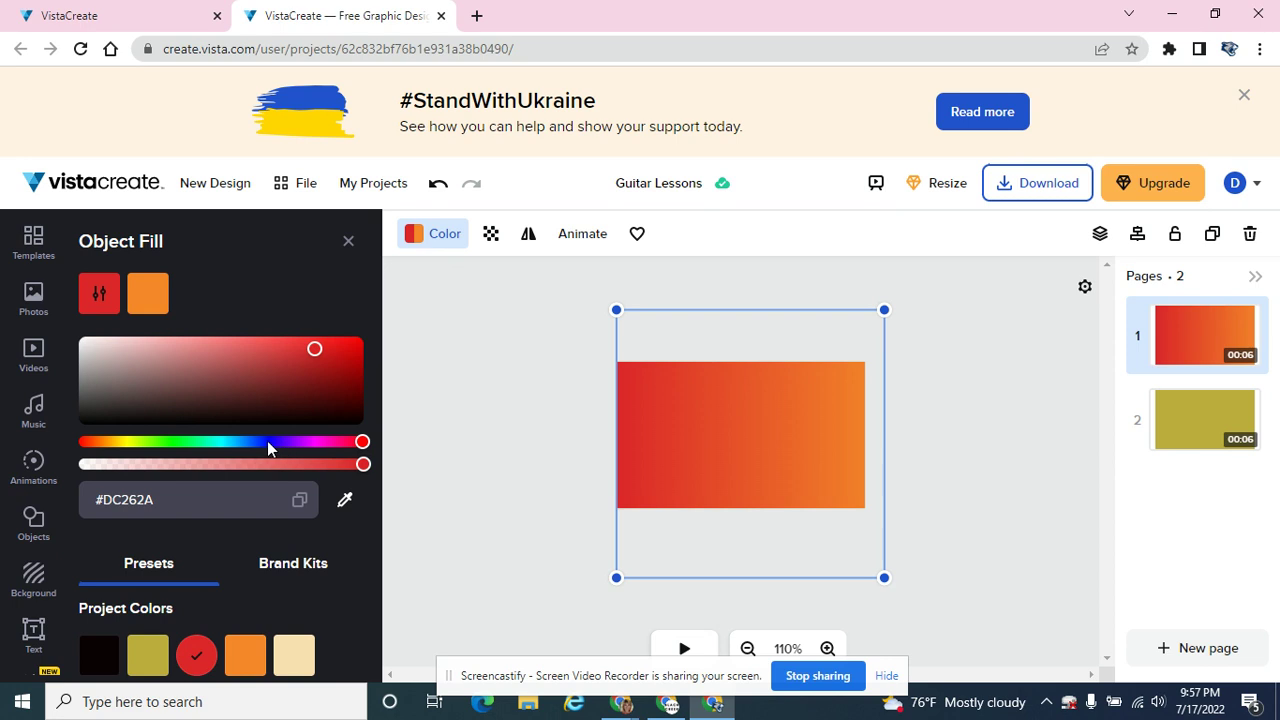
drag(267, 441, 279, 442)
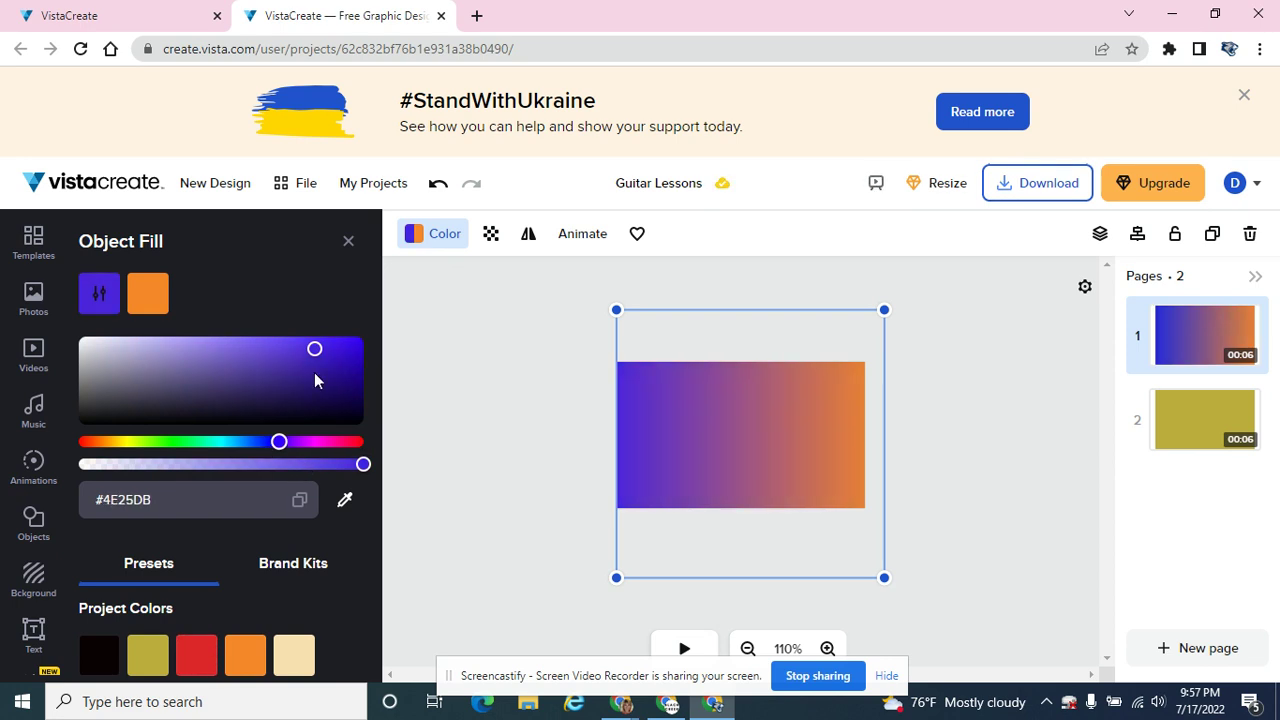
drag(314, 352, 323, 400)
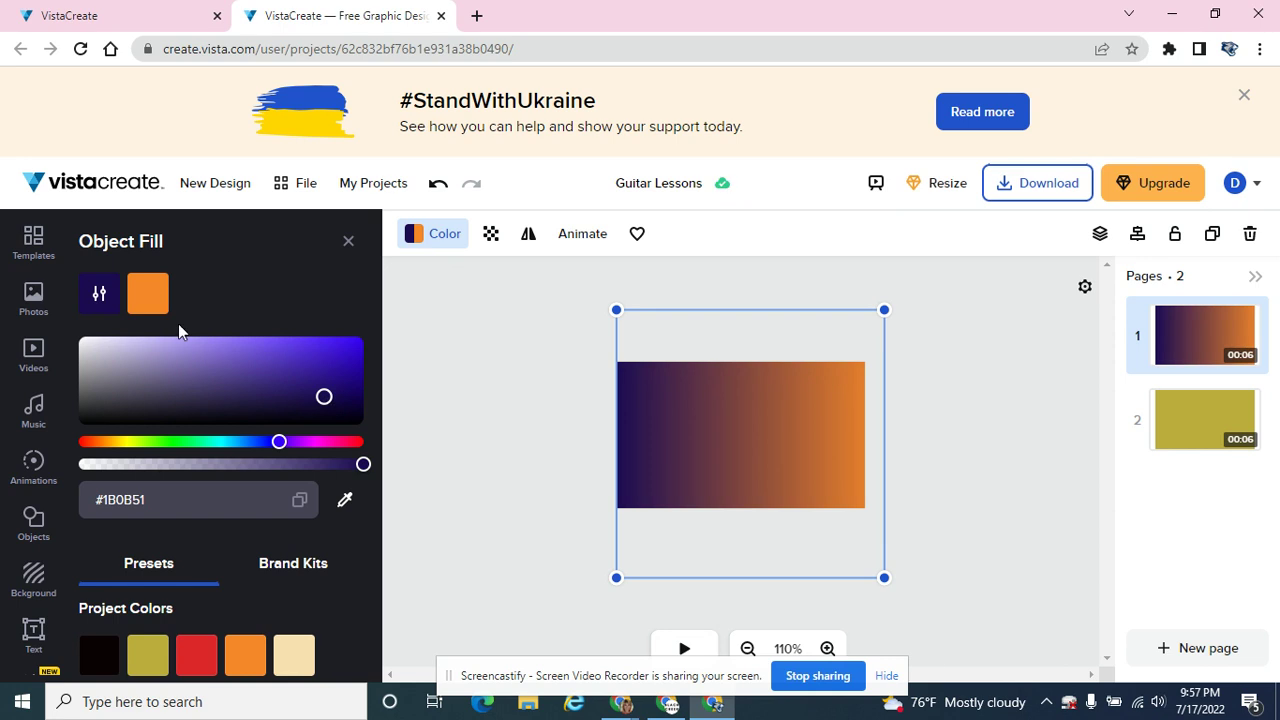
Change the gradient's orange end to a muted blue, #4597C9
click(158, 303)
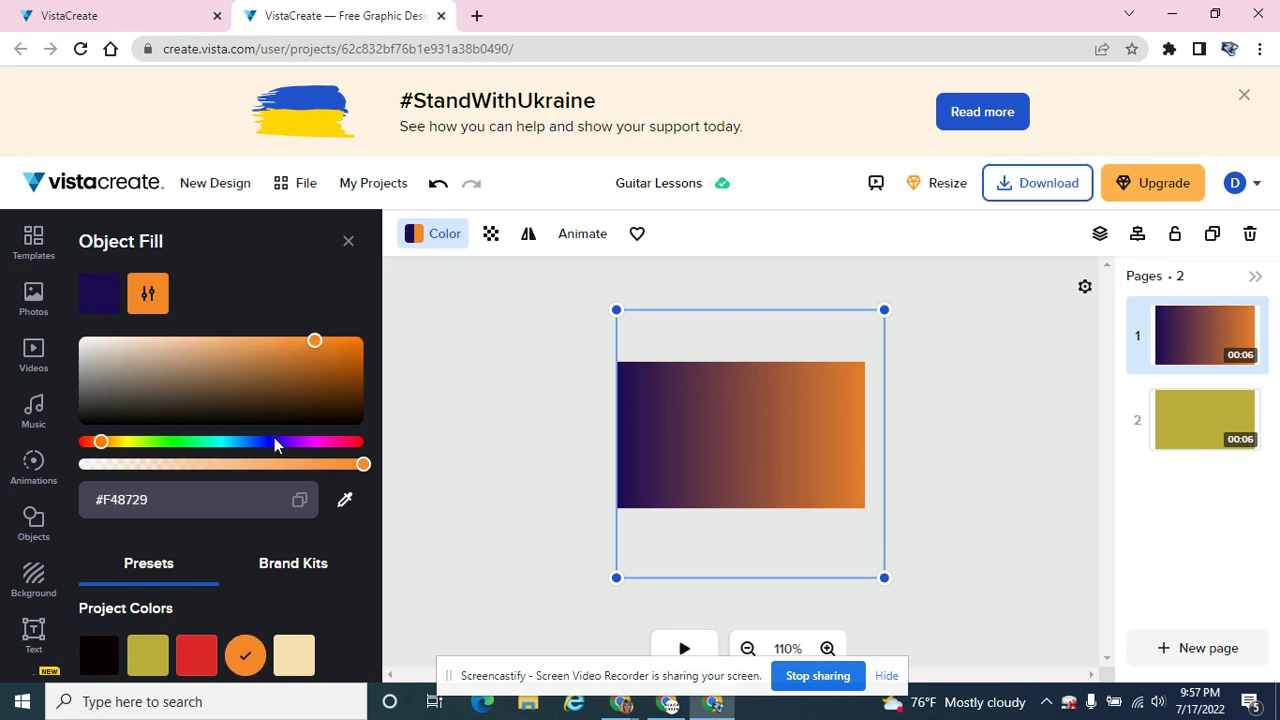
drag(261, 442, 239, 442)
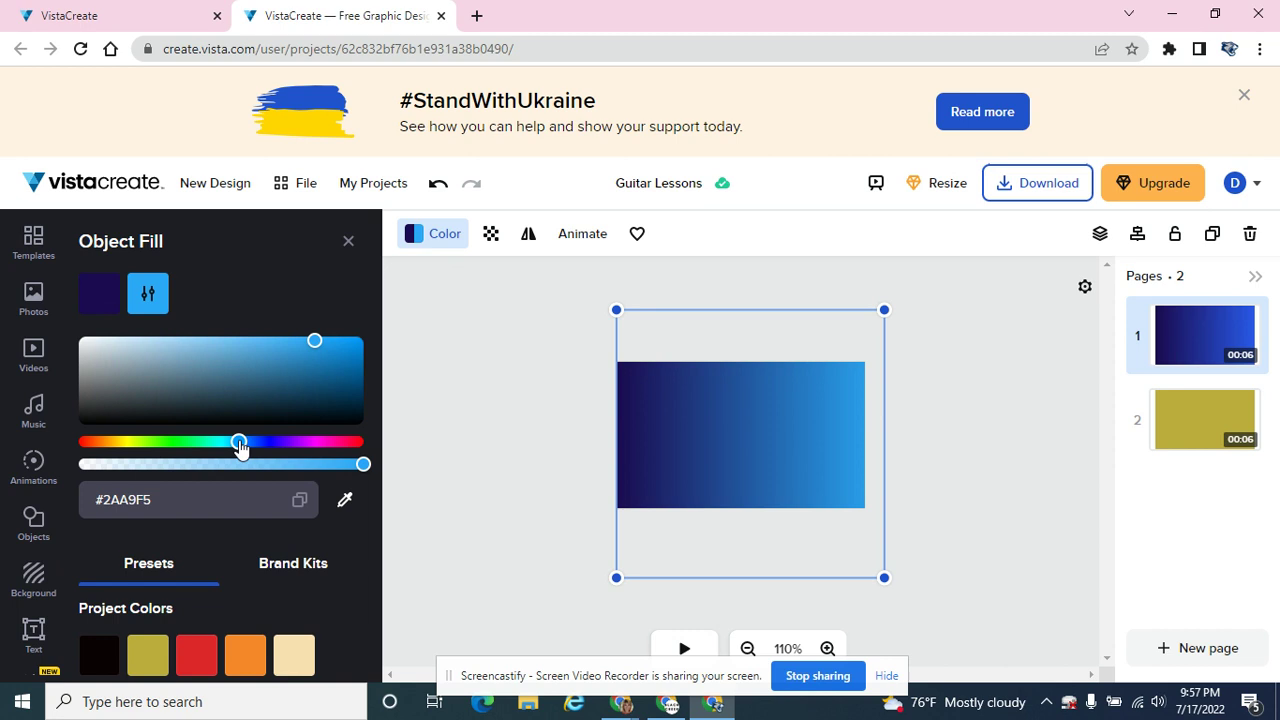
drag(314, 343, 265, 355)
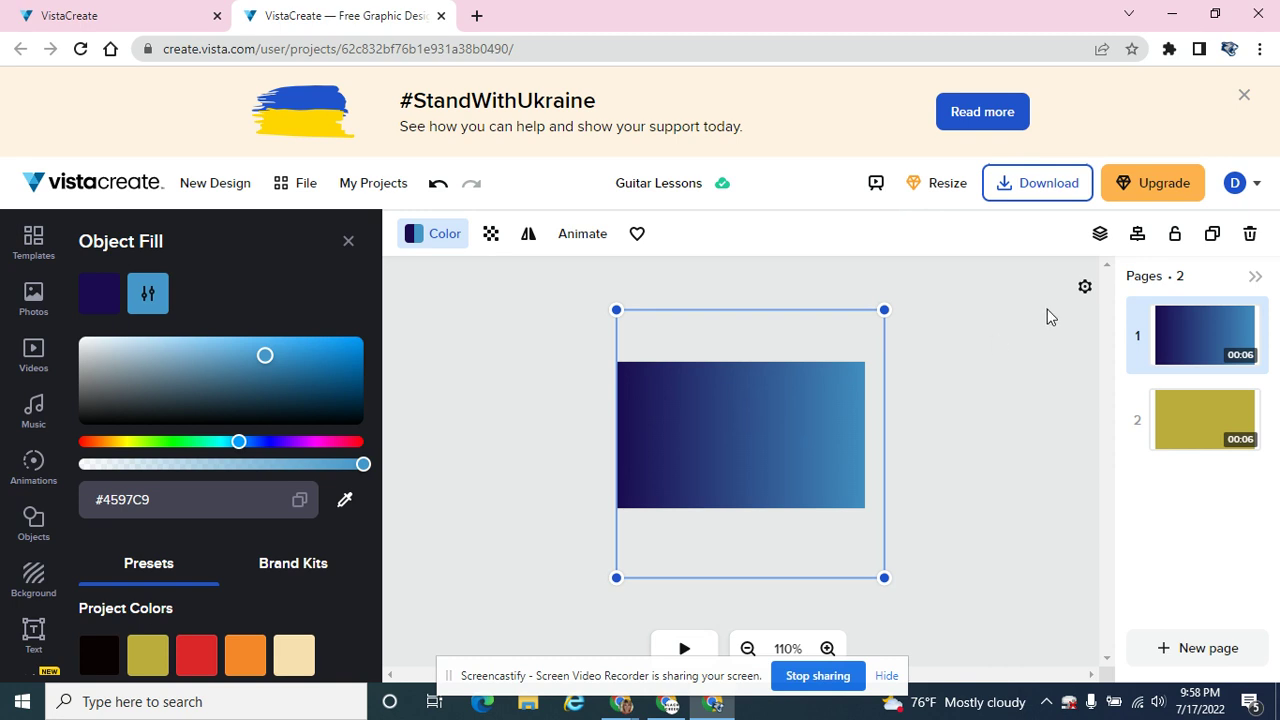
Send the gradient to the back, behind the Guitar Lessons text and guitar
click(1099, 235)
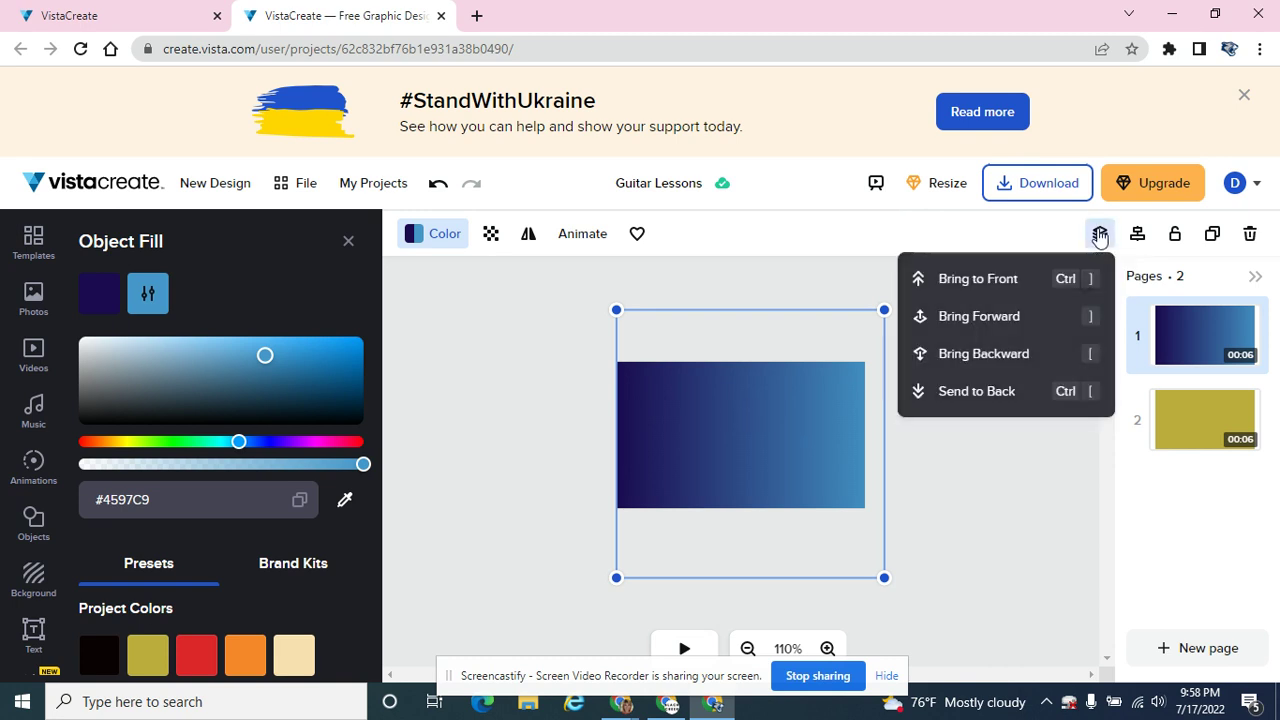
click(996, 391)
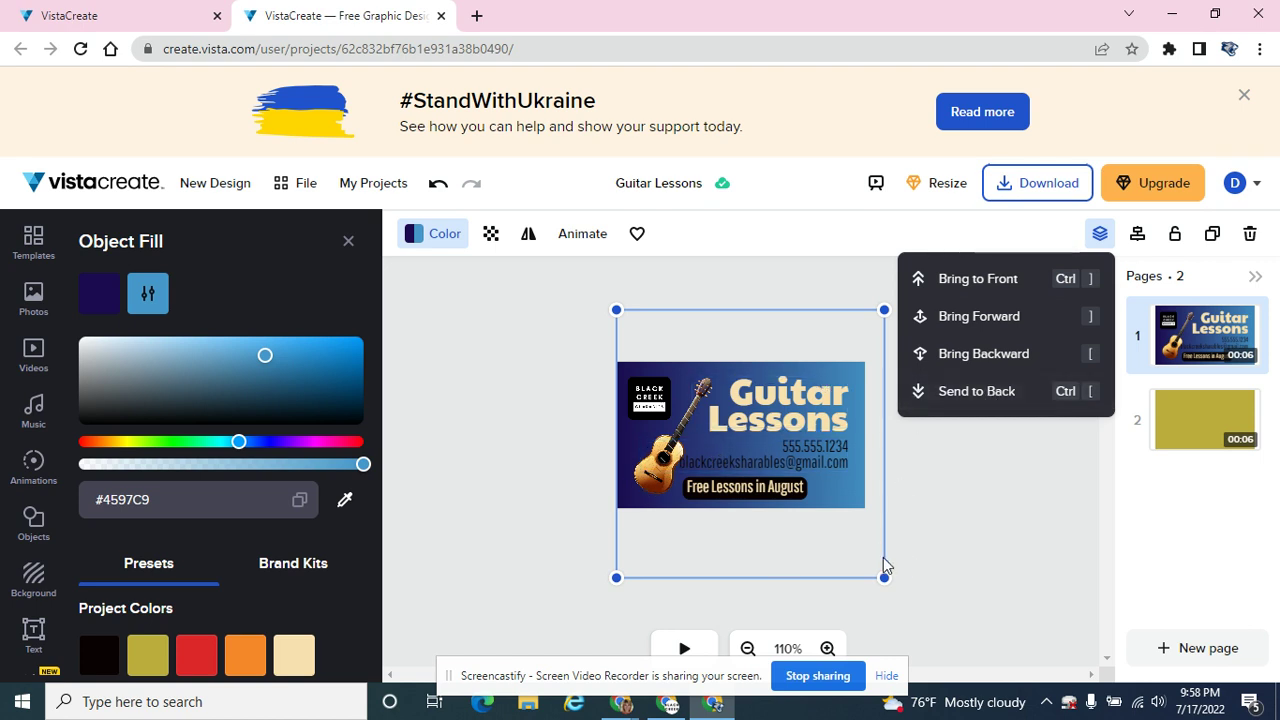
mouse_move(883, 578)
mouse_down()
mouse_move(851, 563)
mouse_move(863, 563)
mouse_up()
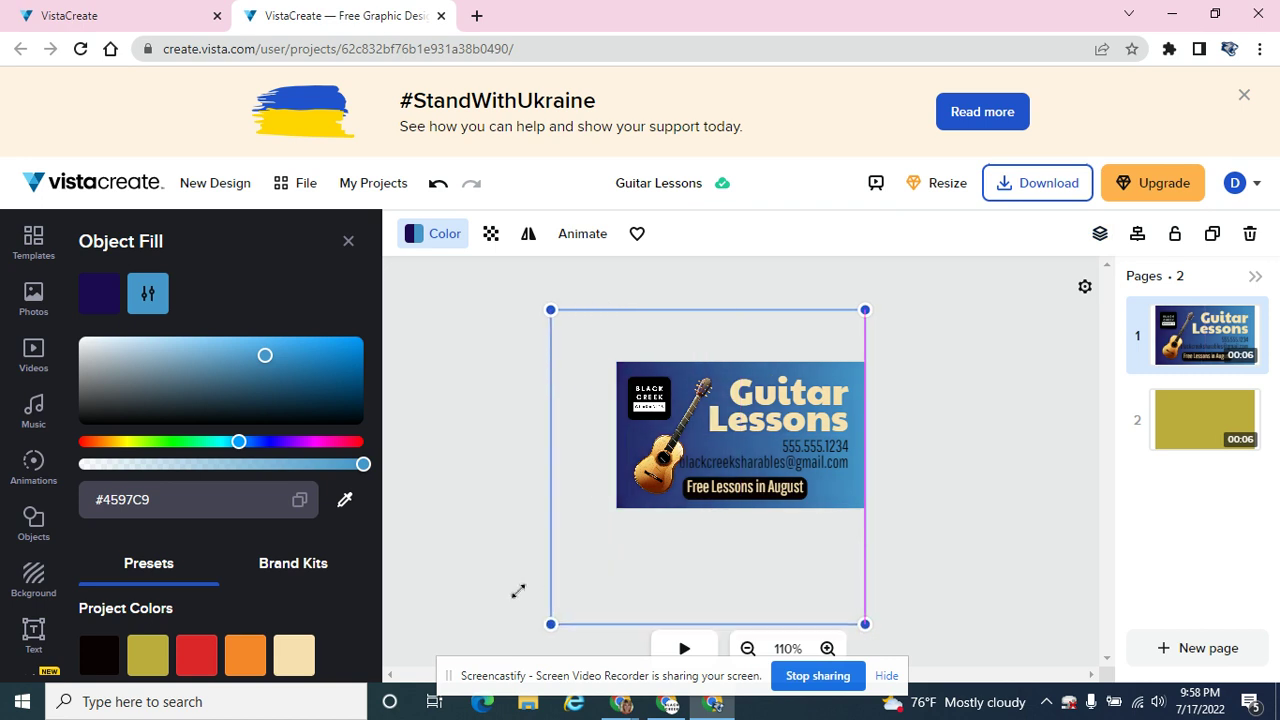
click(587, 563)
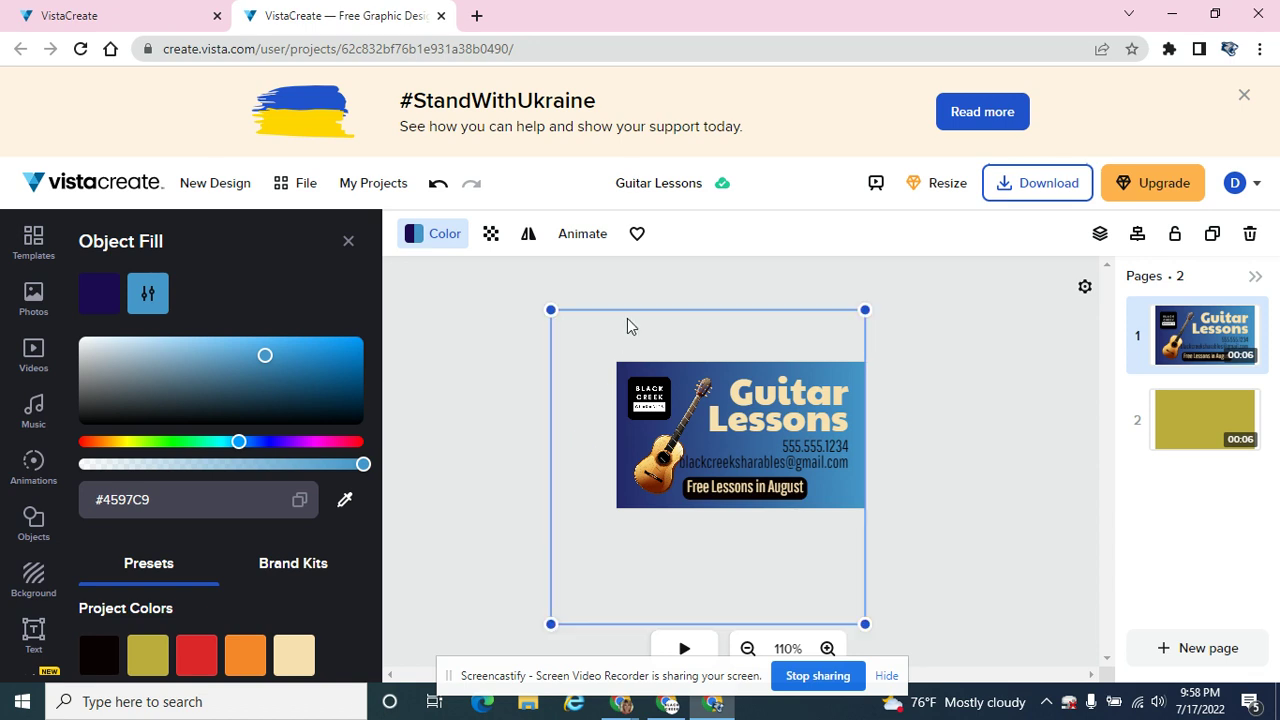
Resize the gradient's corners so it spans the whole card
click(705, 348)
drag(866, 310, 889, 290)
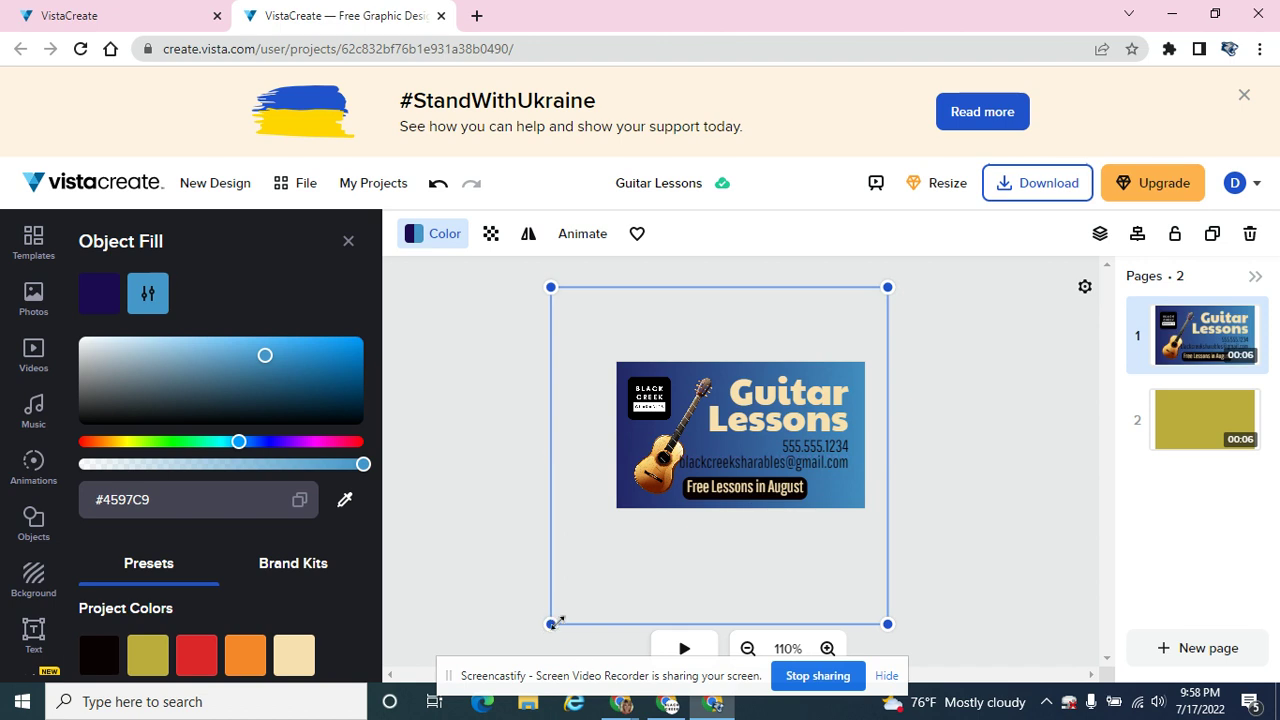
drag(550, 624, 571, 603)
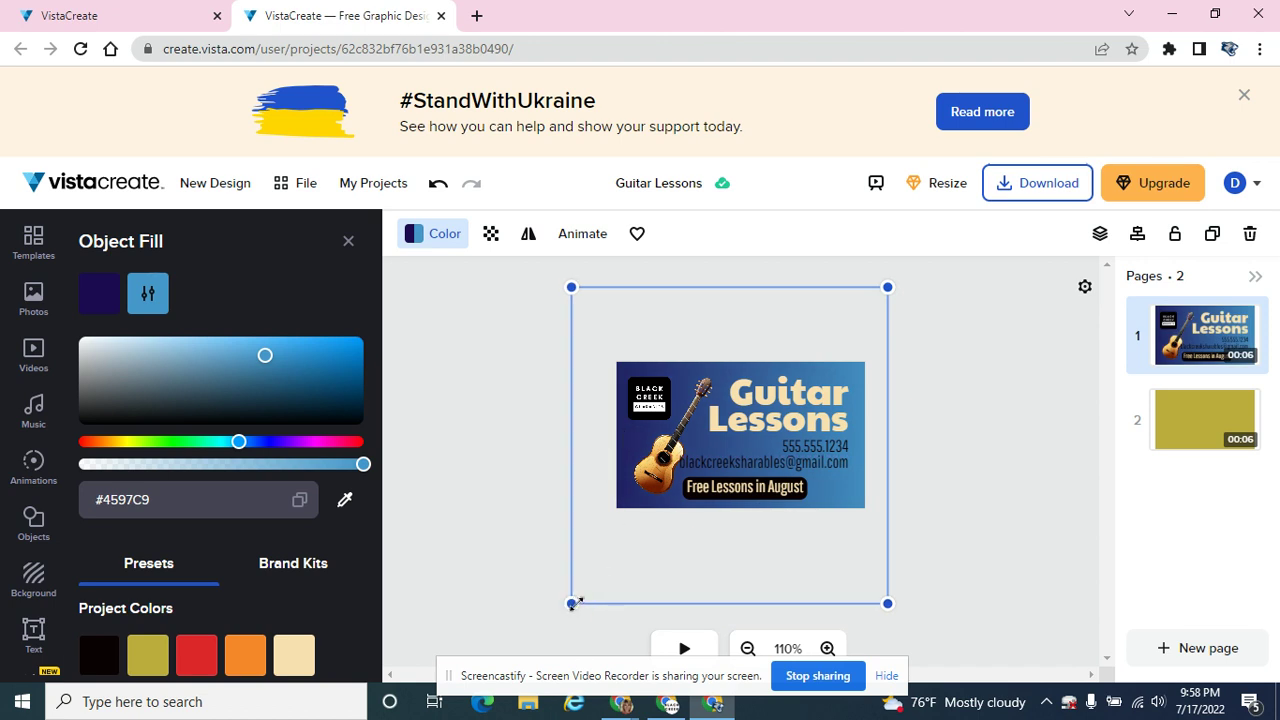
drag(571, 603, 560, 614)
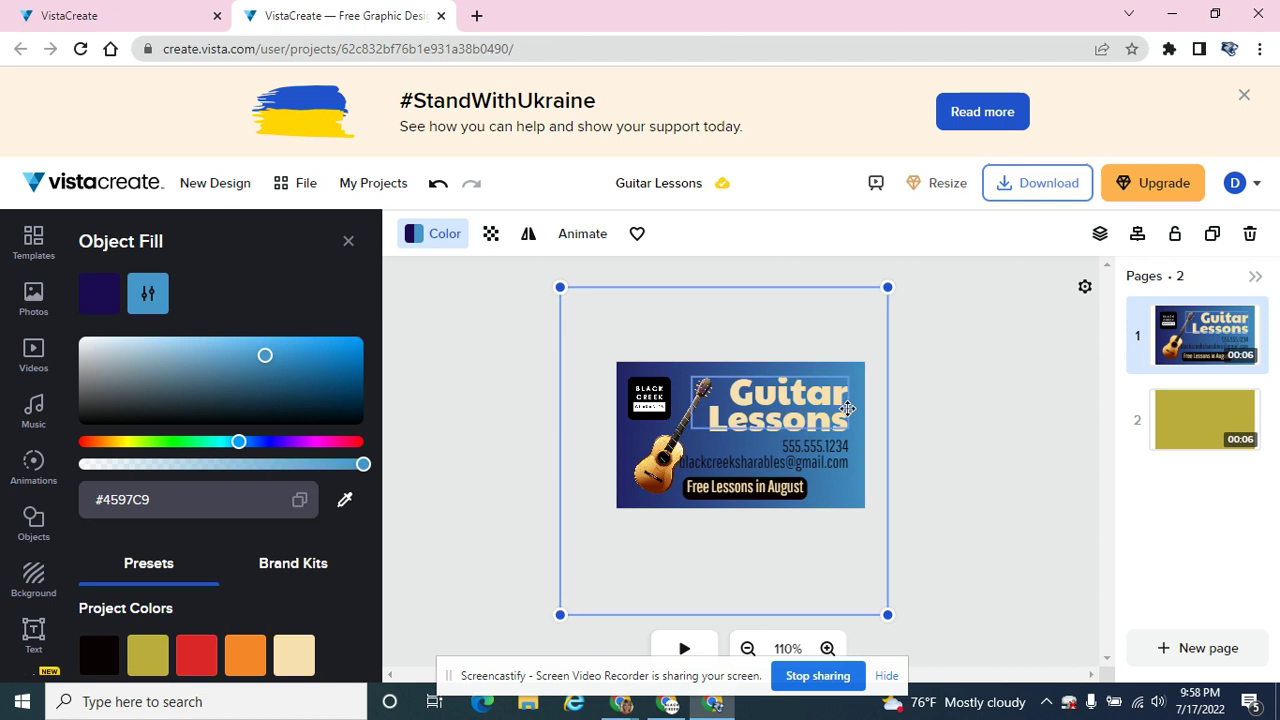
Bring the gradient to the front and lower its opacity so the card shows through
click(1093, 235)
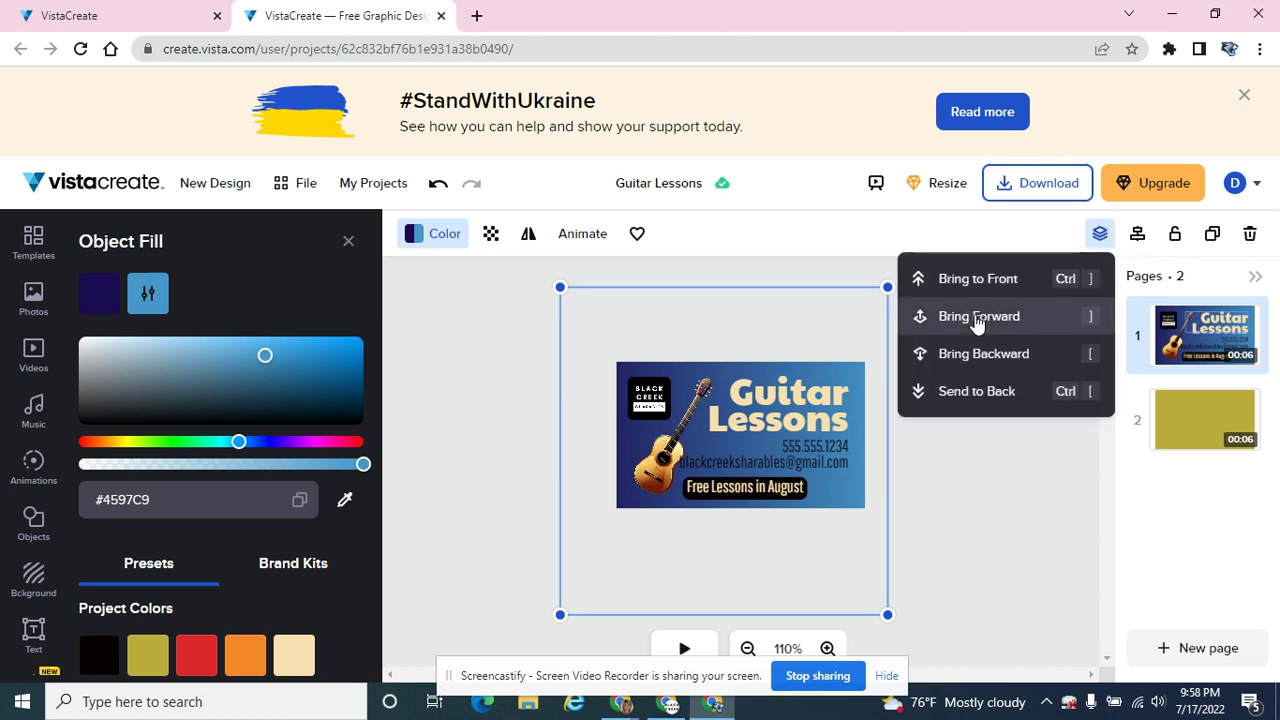
click(977, 280)
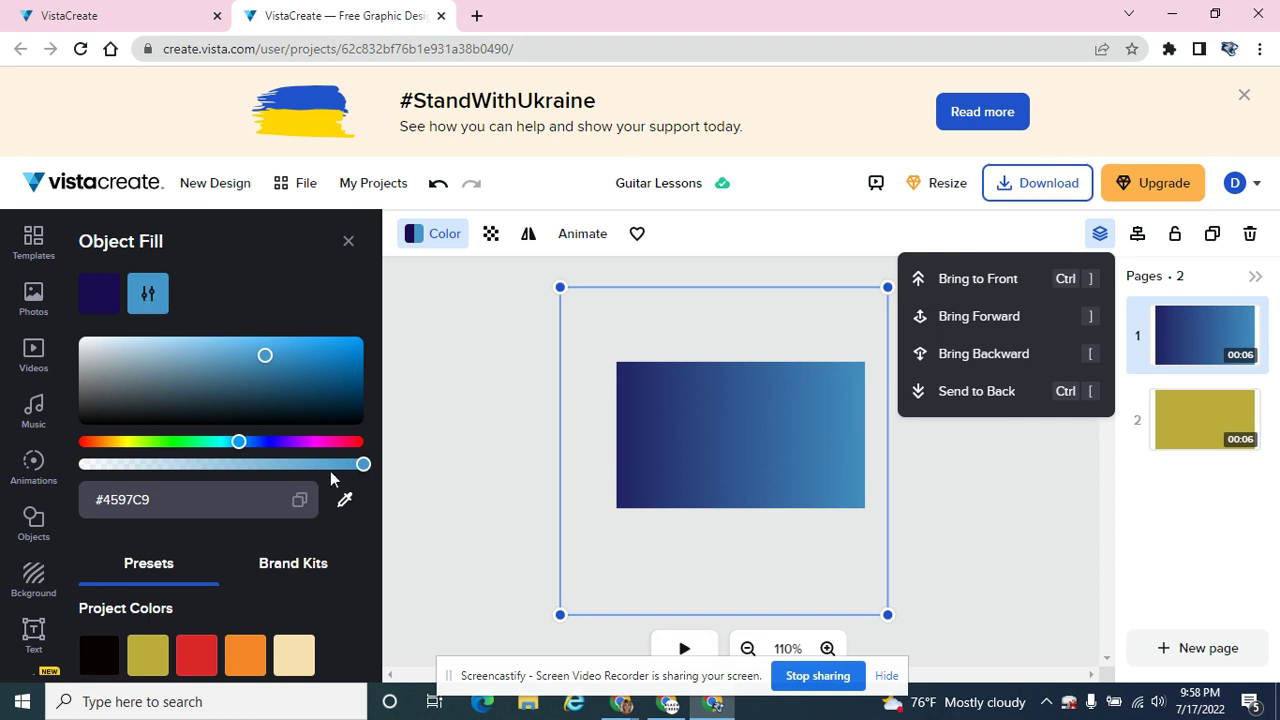
drag(363, 464, 263, 466)
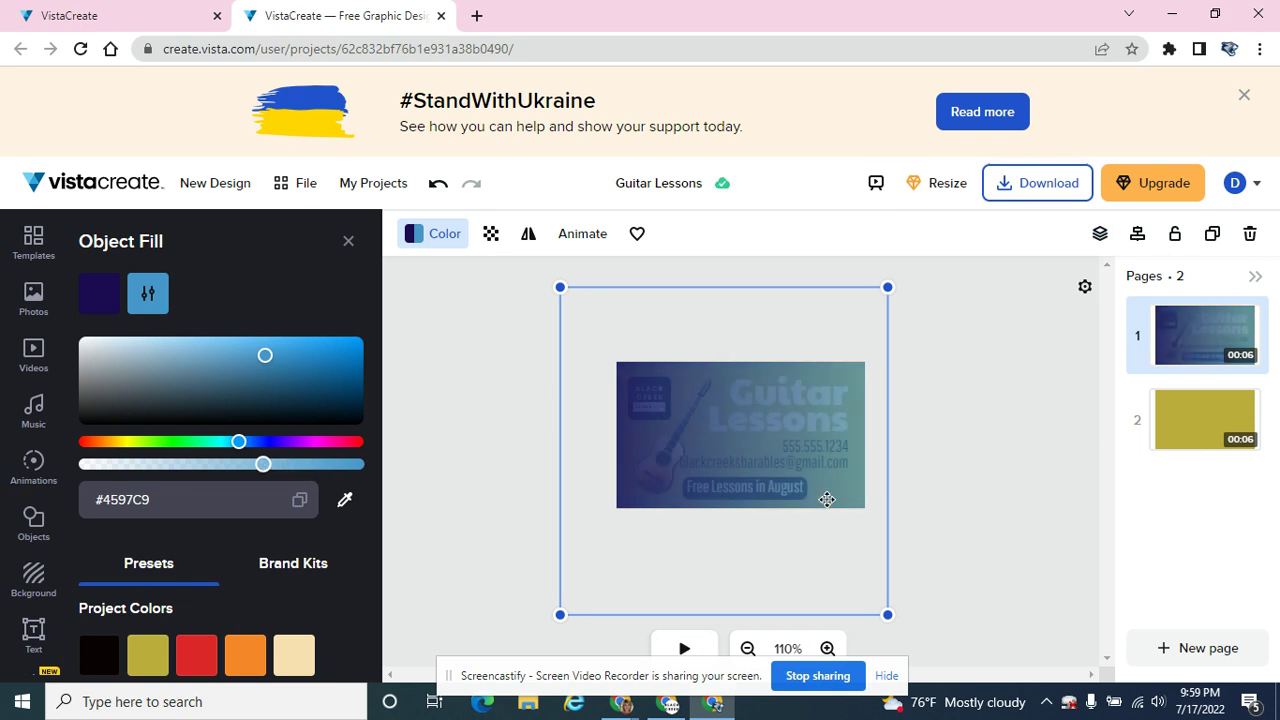
drag(263, 464, 218, 466)
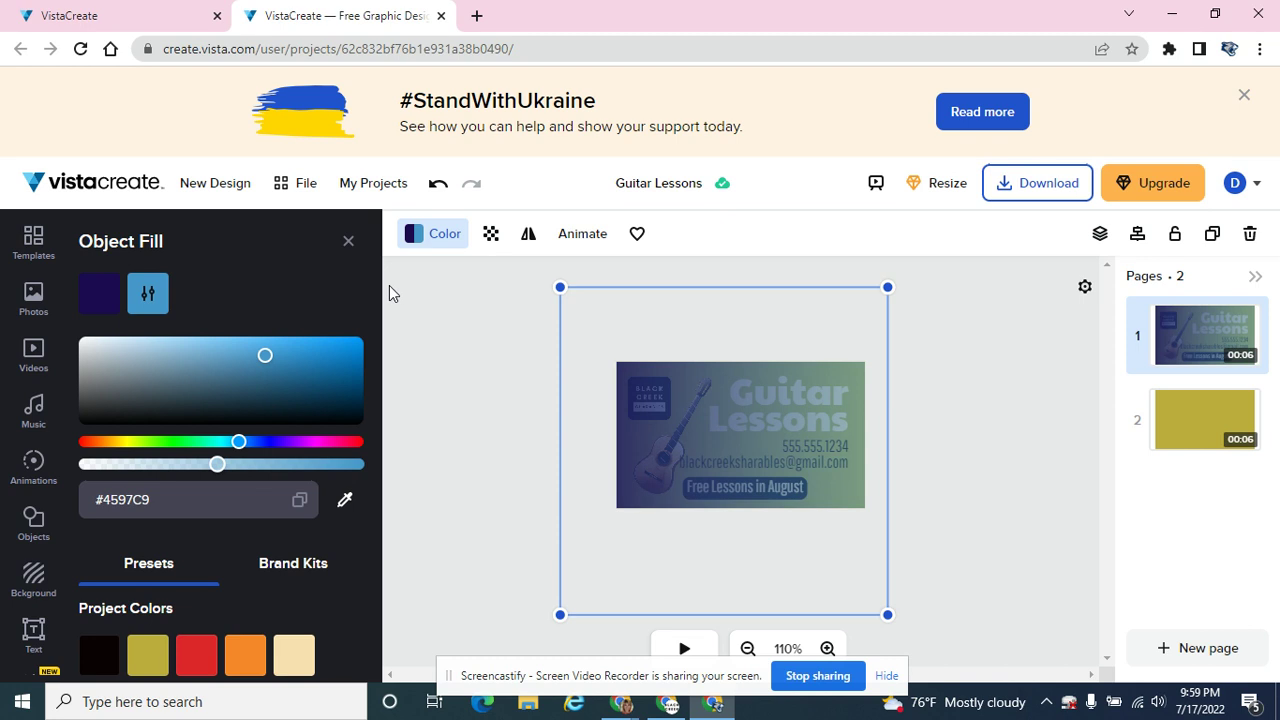
Lower the dark navy gradient stop's opacity to about 40%
click(99, 295)
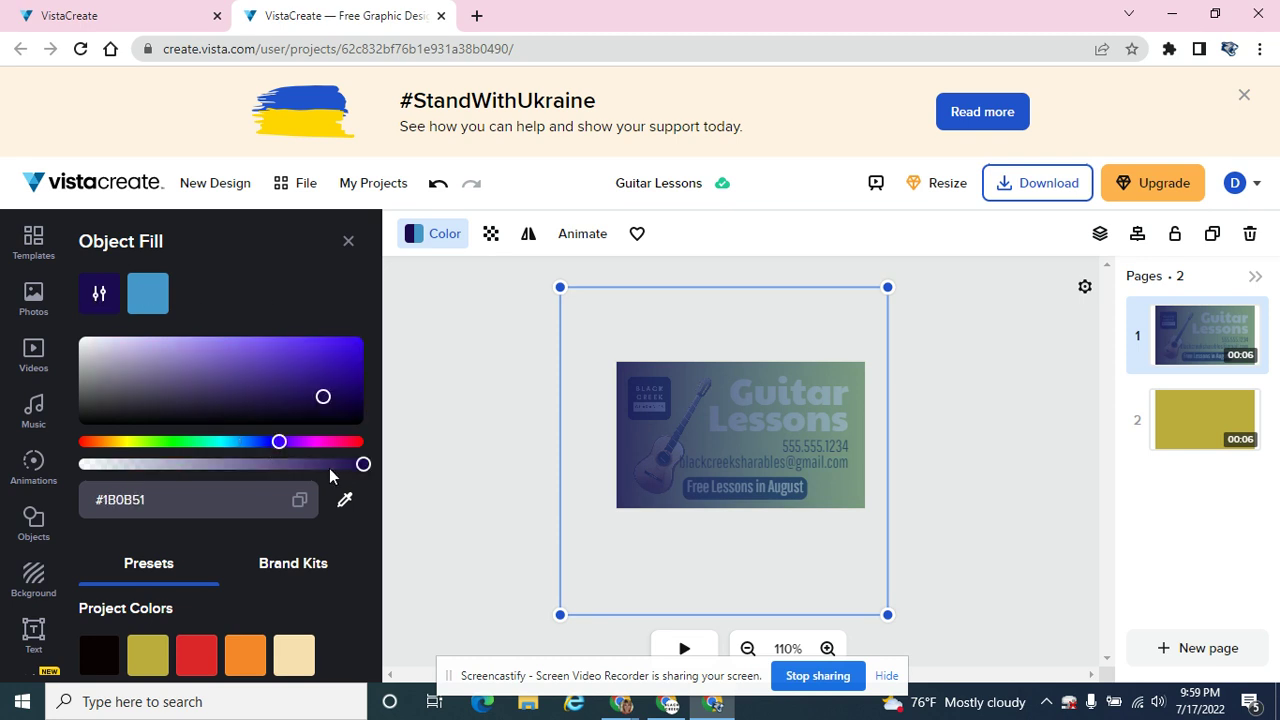
drag(363, 464, 226, 470)
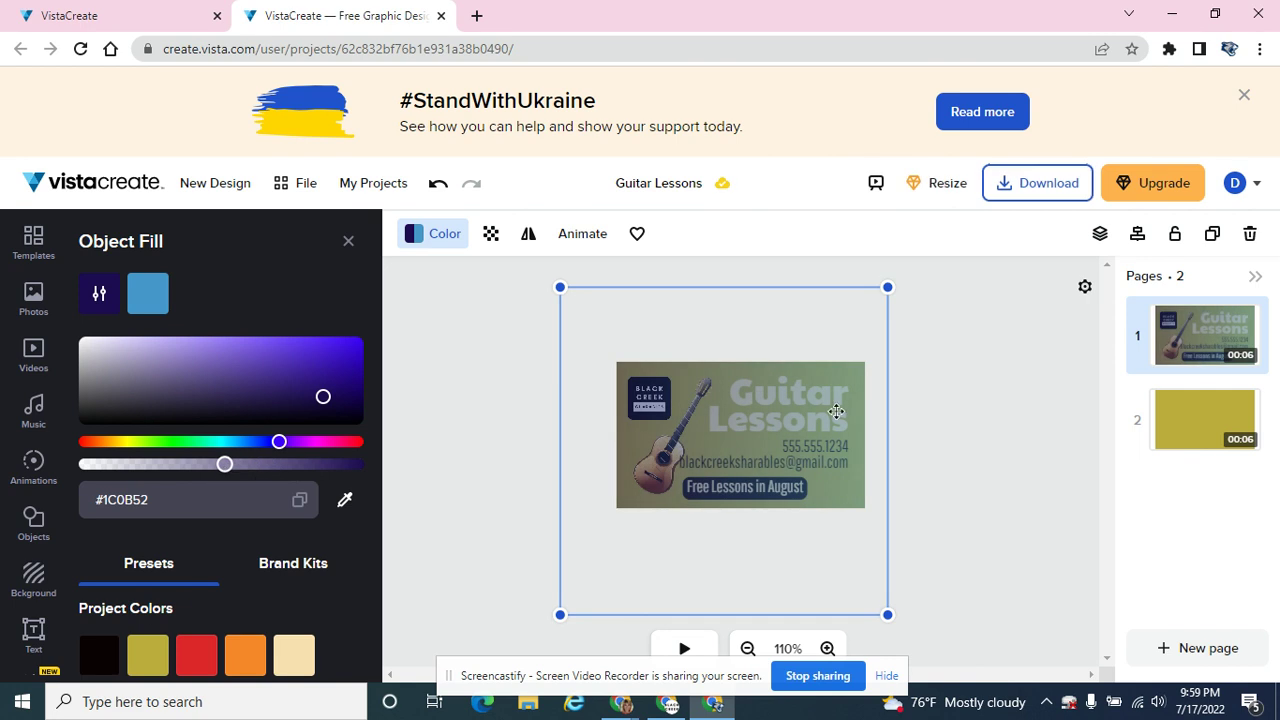